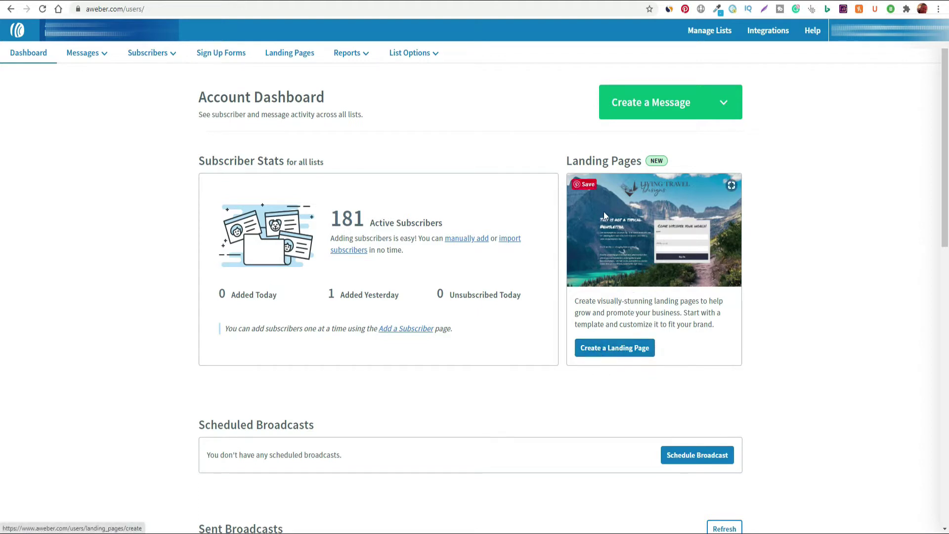
Start creating a new landing page and look through the gallery of available templates.
{"action": "left_click", "coordinate": [615, 352]}
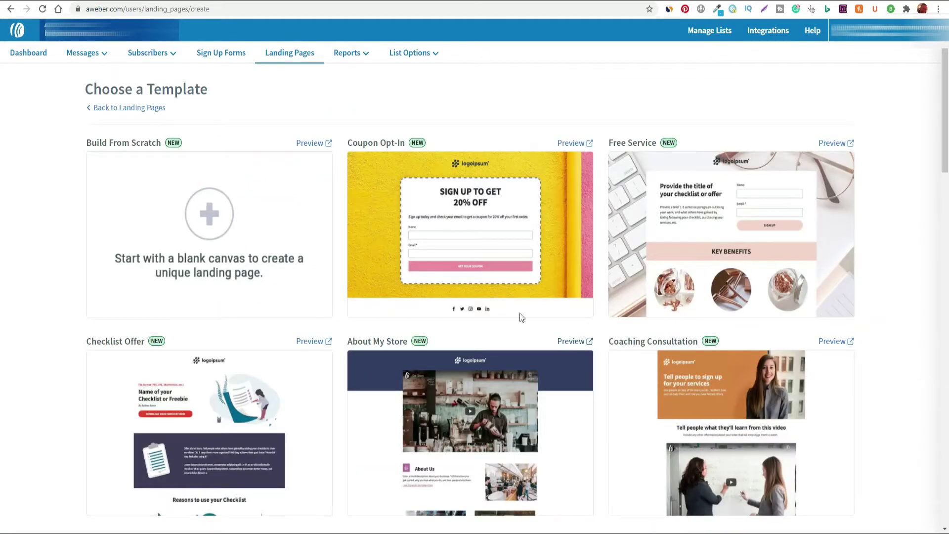
{"action": "mouse_move", "coordinate": [465, 272]}
{"action": "scroll", "coordinate": [608, 330], "scroll_direction": "down", "scroll_amount": 8}
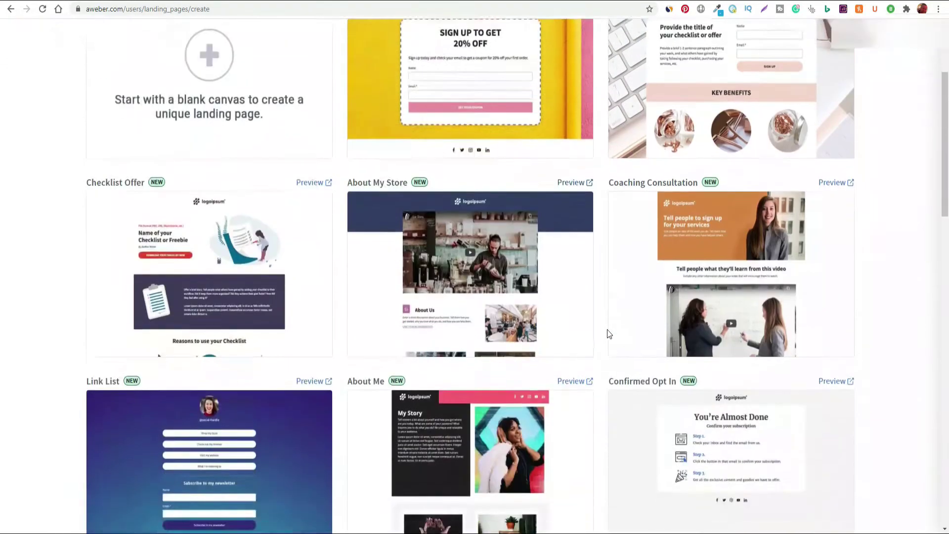
{"action": "scroll", "coordinate": [608, 334], "scroll_direction": "down", "scroll_amount": 10}
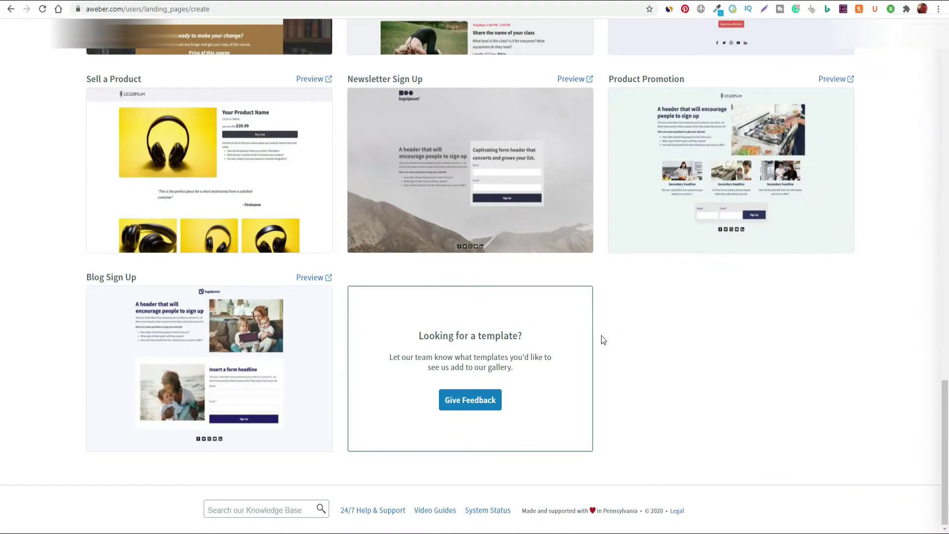
{"action": "scroll", "coordinate": [601, 336], "scroll_direction": "up", "scroll_amount": 8}
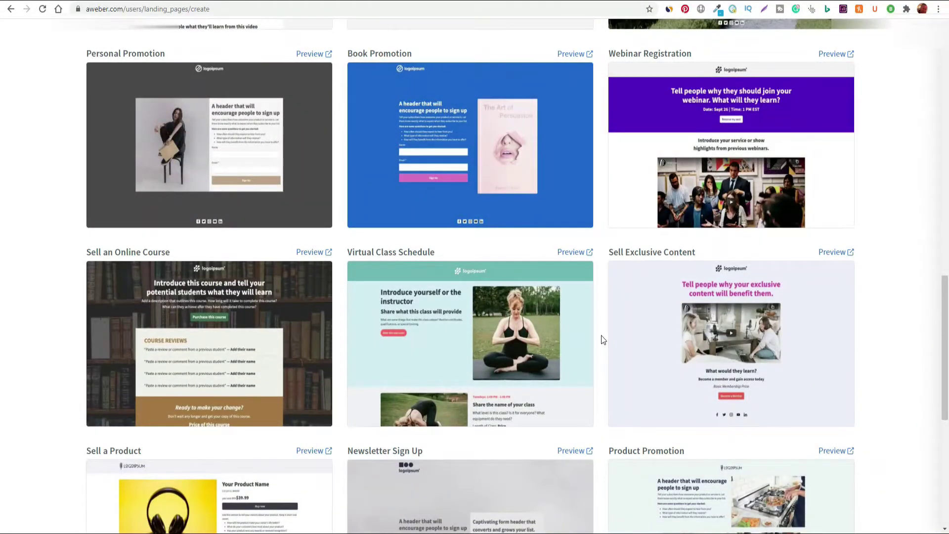
{"action": "scroll", "coordinate": [602, 336], "scroll_direction": "down", "scroll_amount": 8}
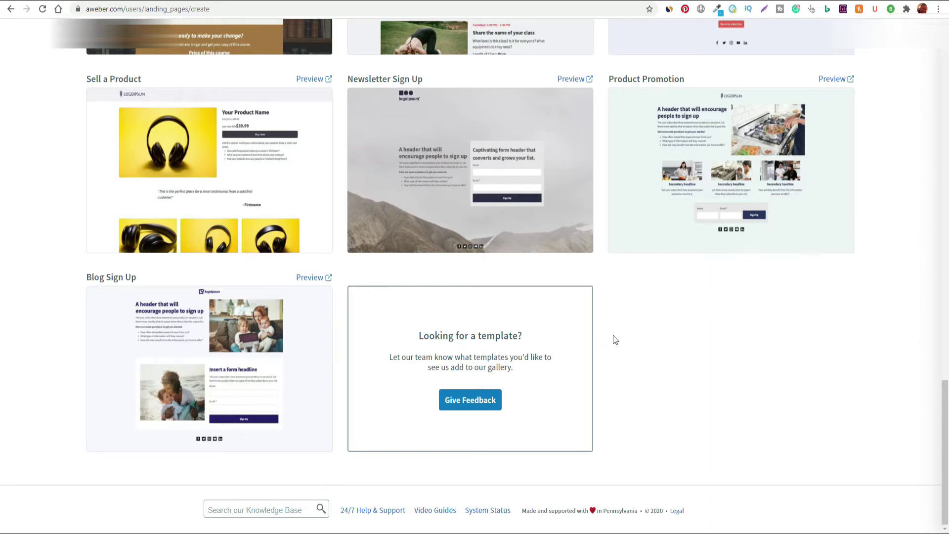
{"action": "scroll", "coordinate": [613, 336], "scroll_direction": "up", "scroll_amount": 1}
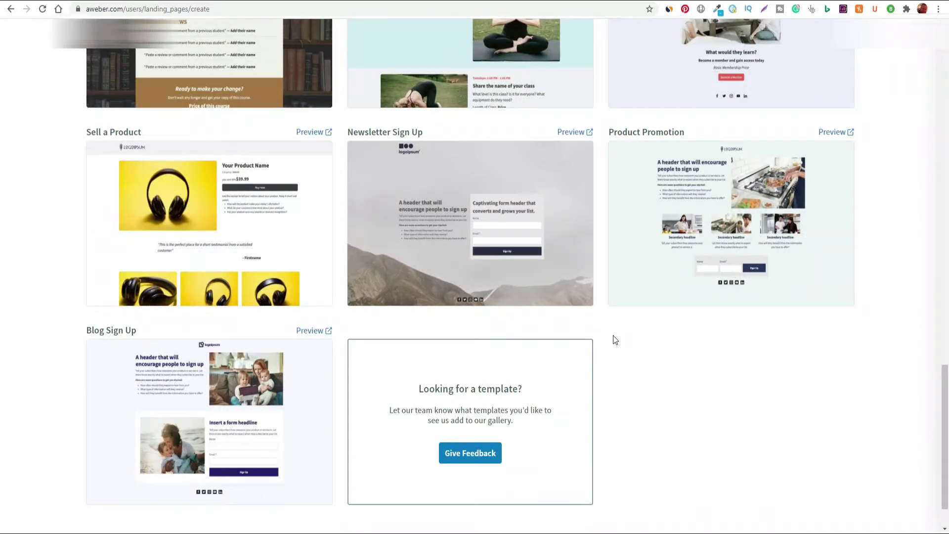
{"action": "scroll", "coordinate": [613, 336], "scroll_direction": "up", "scroll_amount": 4}
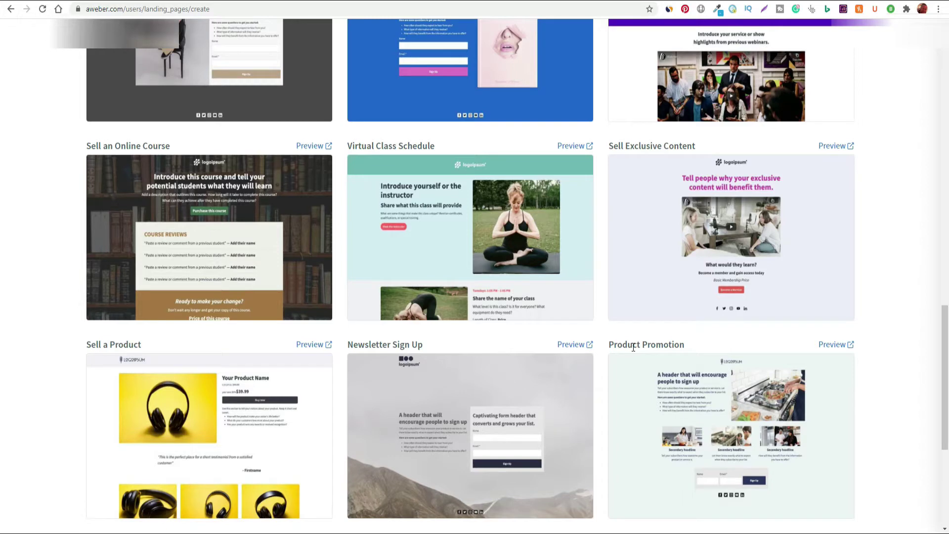
{"action": "mouse_move", "coordinate": [493, 394]}
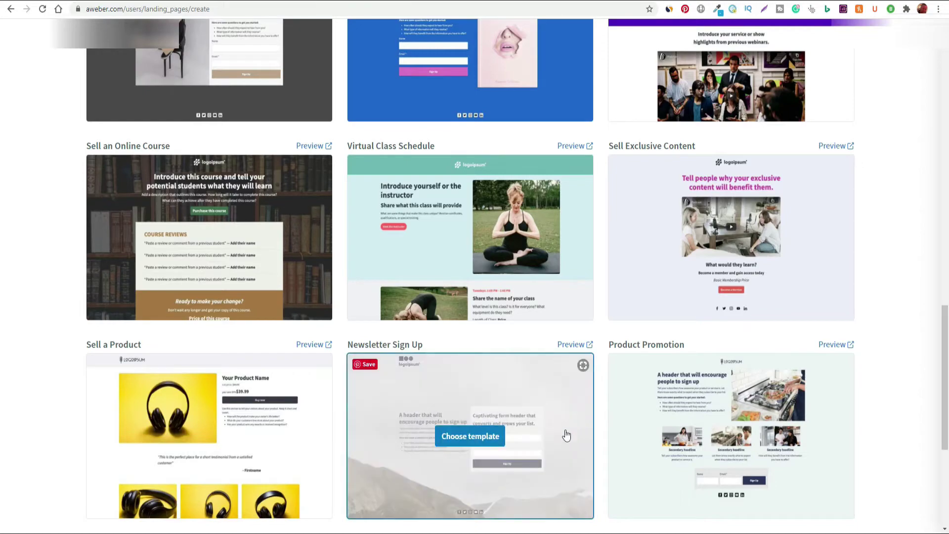
{"action": "scroll", "coordinate": [566, 434], "scroll_direction": "up", "scroll_amount": 10}
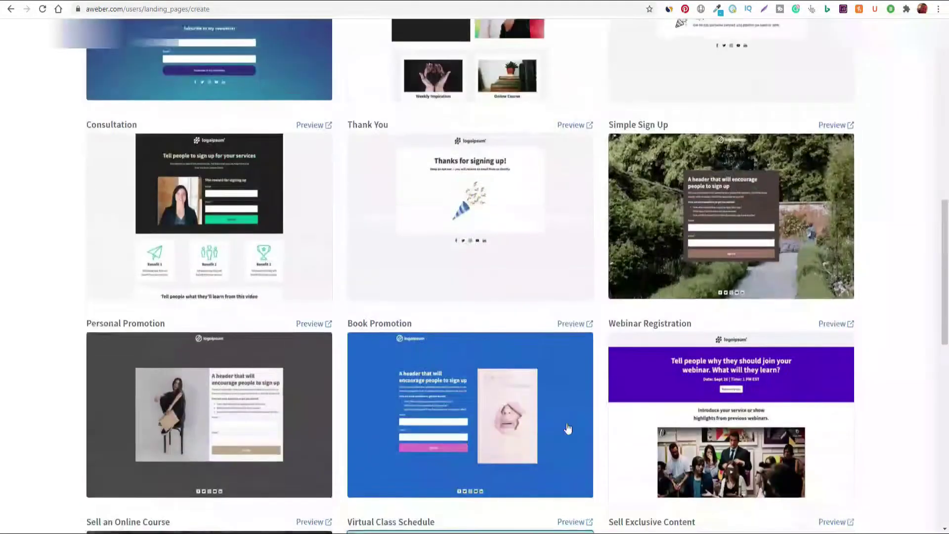
{"action": "scroll", "coordinate": [568, 427], "scroll_direction": "up", "scroll_amount": 10}
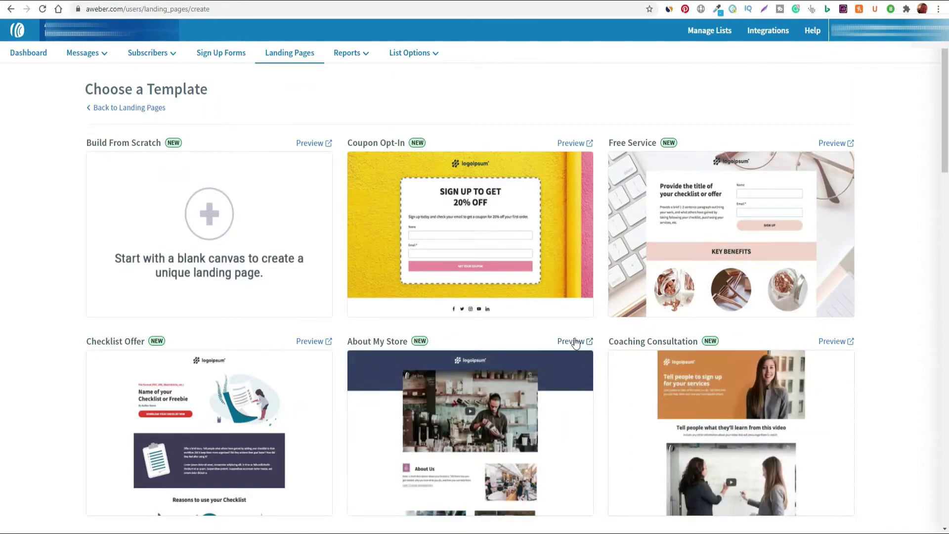
Preview the About My Store template, examine its sections from the video header to the sign-up form, and close the preview.
{"action": "left_click", "coordinate": [575, 345]}
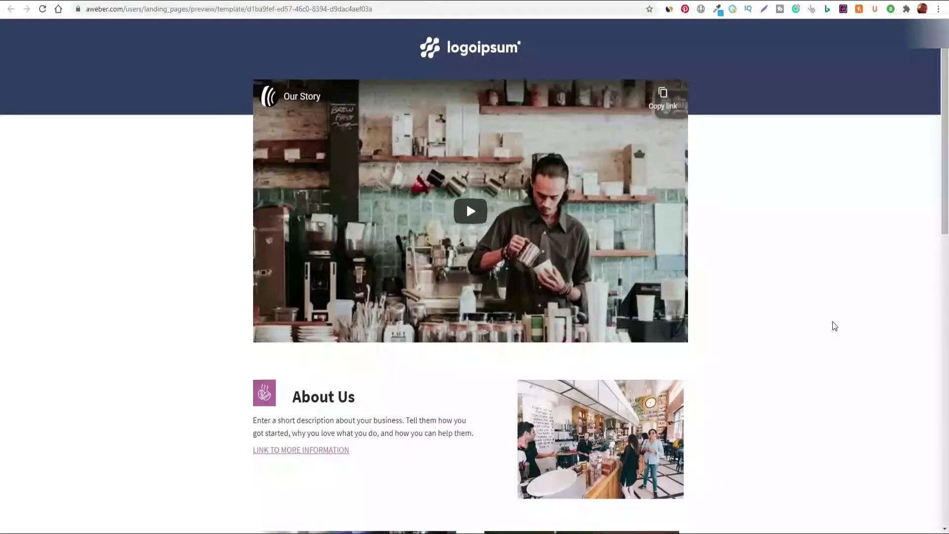
{"action": "scroll", "coordinate": [834, 326], "scroll_direction": "down", "scroll_amount": 3}
{"action": "scroll", "coordinate": [832, 323], "scroll_direction": "down", "scroll_amount": 10}
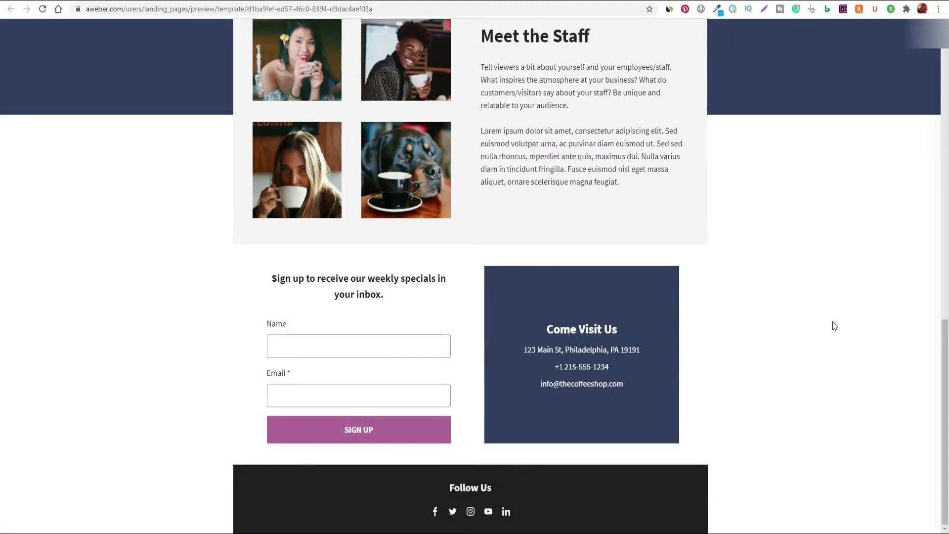
{"action": "scroll", "coordinate": [832, 322], "scroll_direction": "up", "scroll_amount": 10}
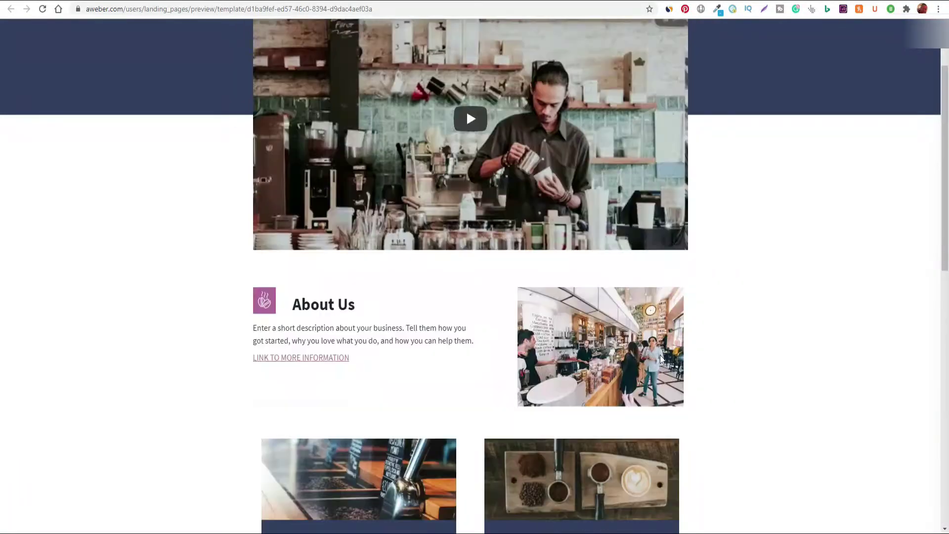
{"action": "scroll", "coordinate": [660, 355], "scroll_direction": "down", "scroll_amount": 10}
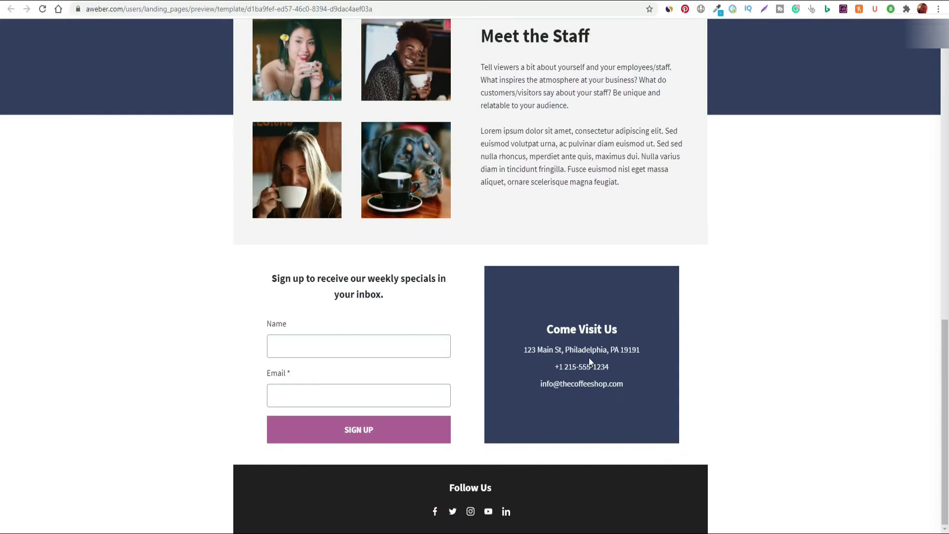
{"action": "scroll", "coordinate": [588, 358], "scroll_direction": "up", "scroll_amount": 10}
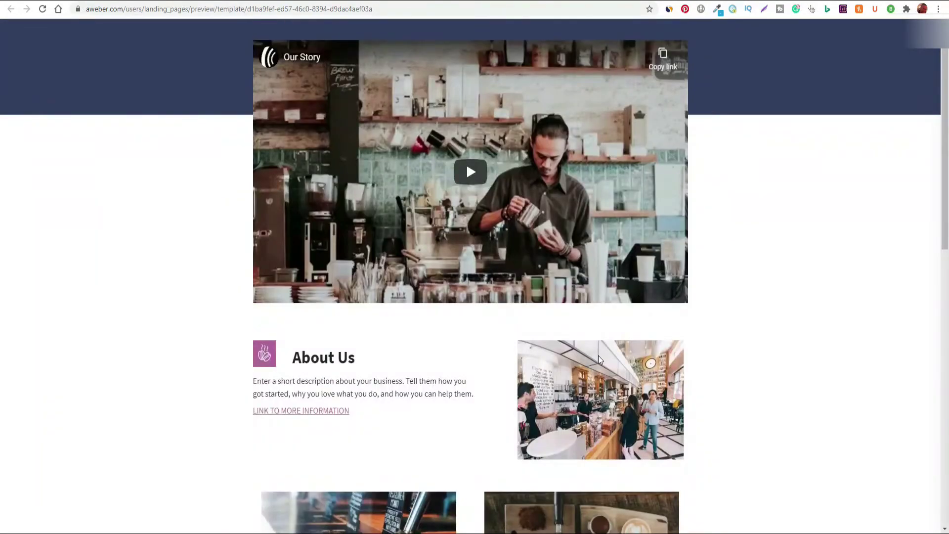
{"action": "scroll", "coordinate": [588, 357], "scroll_direction": "up", "scroll_amount": 1}
{"action": "scroll", "coordinate": [518, 293], "scroll_direction": "down", "scroll_amount": 10}
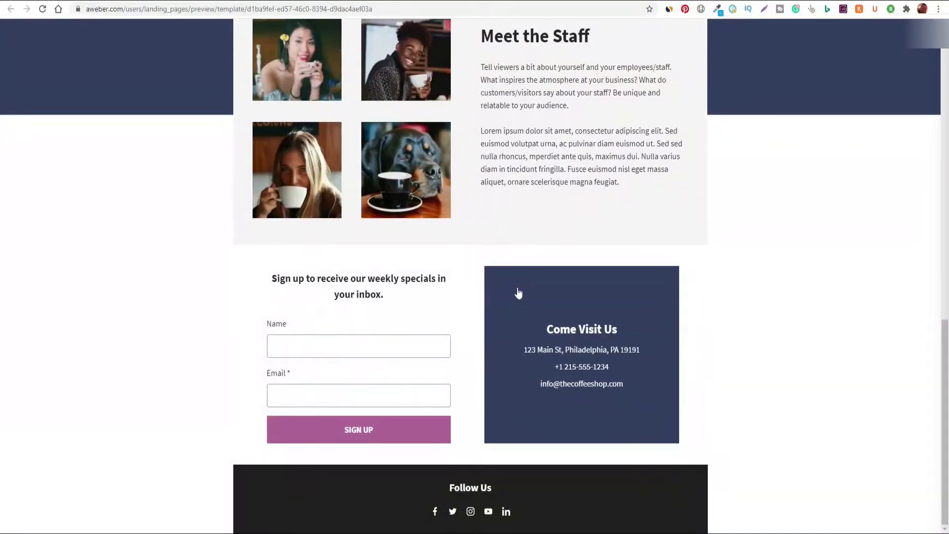
{"action": "scroll", "coordinate": [519, 293], "scroll_direction": "up", "scroll_amount": 10}
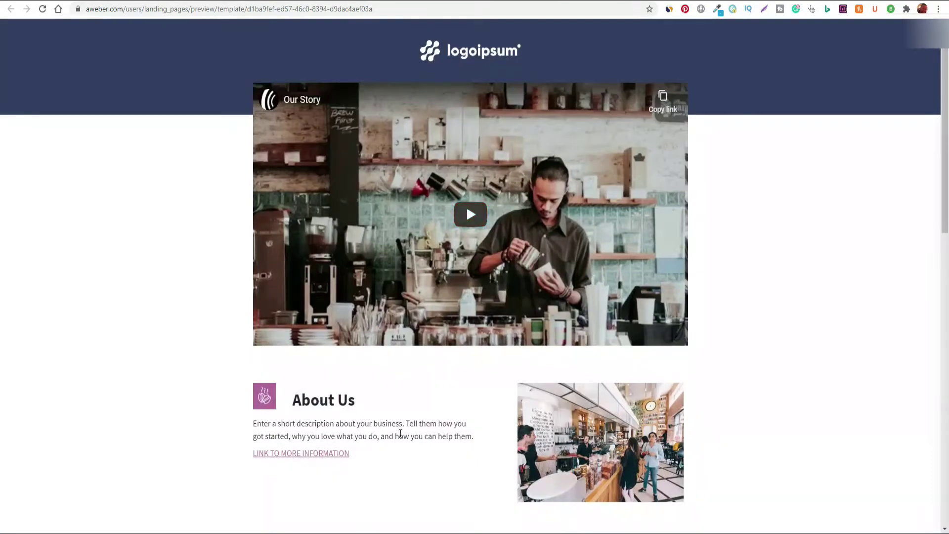
{"action": "scroll", "coordinate": [401, 433], "scroll_direction": "down", "scroll_amount": 6}
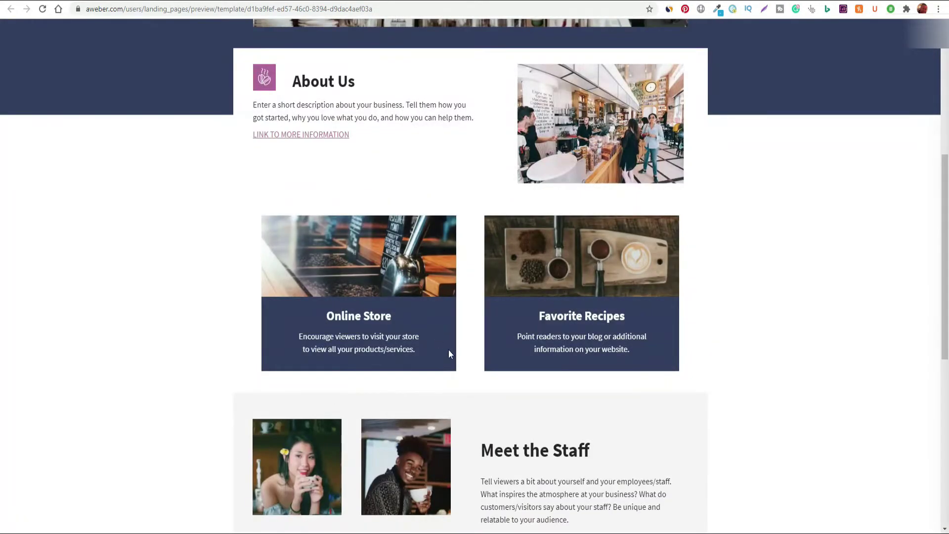
{"action": "scroll", "coordinate": [532, 229], "scroll_direction": "down", "scroll_amount": 2}
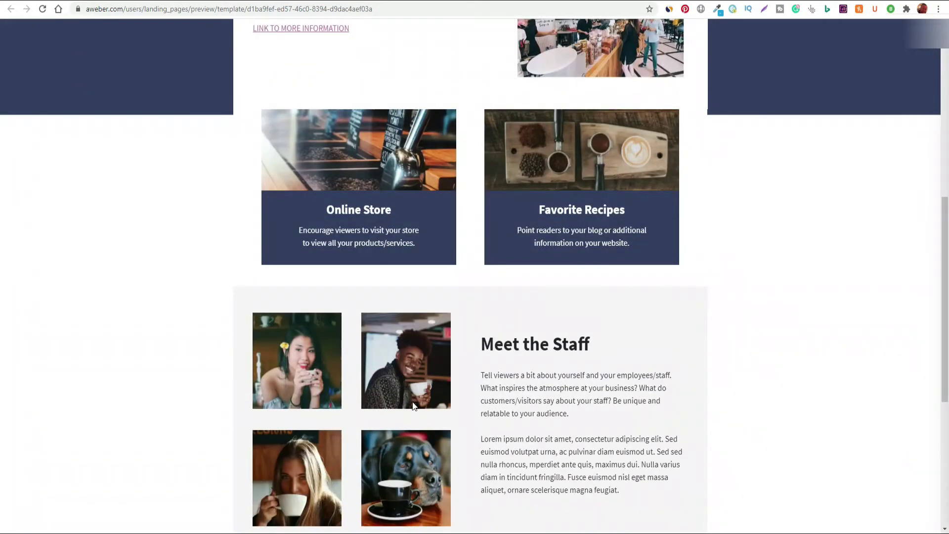
{"action": "scroll", "coordinate": [430, 435], "scroll_direction": "down", "scroll_amount": 5}
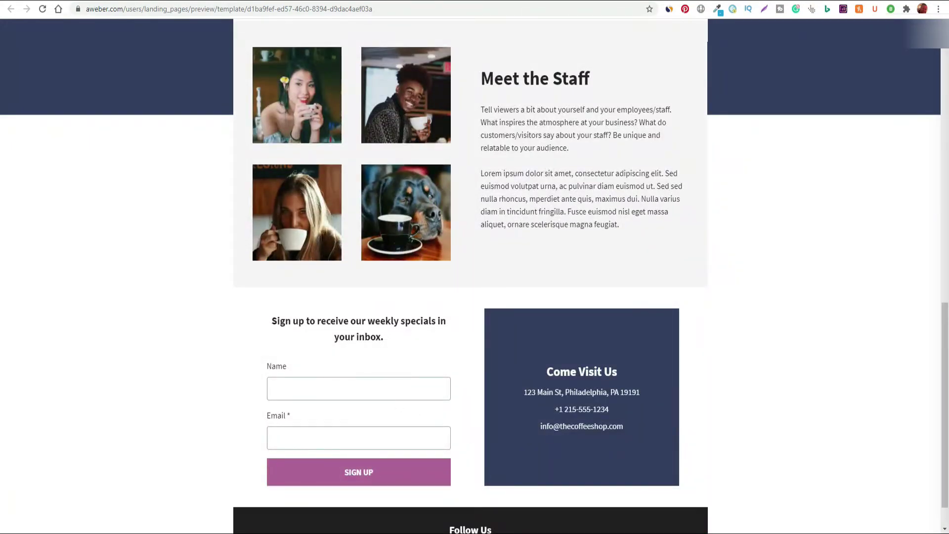
{"action": "key", "text": "ctrl+w"}
Choose the Newsletter Sign Up template for the landing page.
{"action": "scroll", "coordinate": [603, 349], "scroll_direction": "down", "scroll_amount": 14}
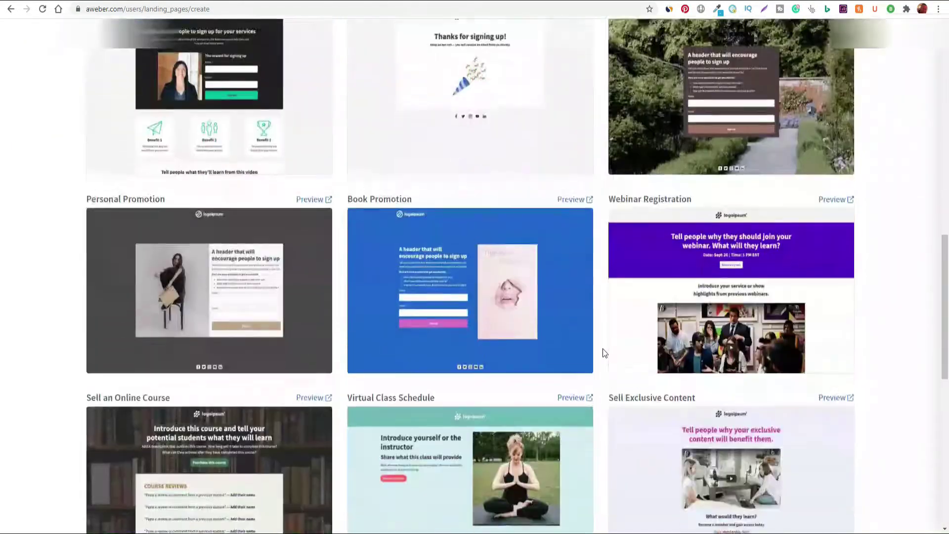
{"action": "scroll", "coordinate": [603, 349], "scroll_direction": "down", "scroll_amount": 2}
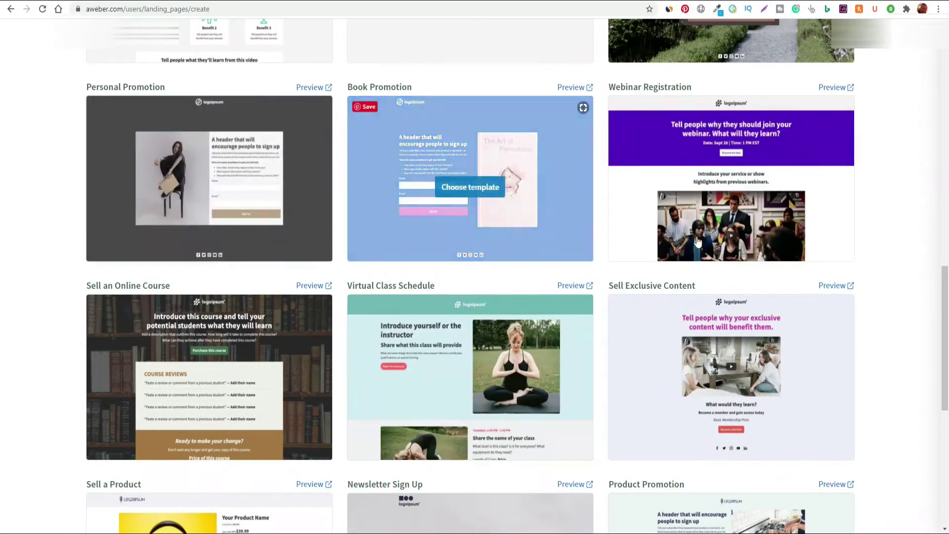
{"action": "scroll", "coordinate": [479, 378], "scroll_direction": "down", "scroll_amount": 8}
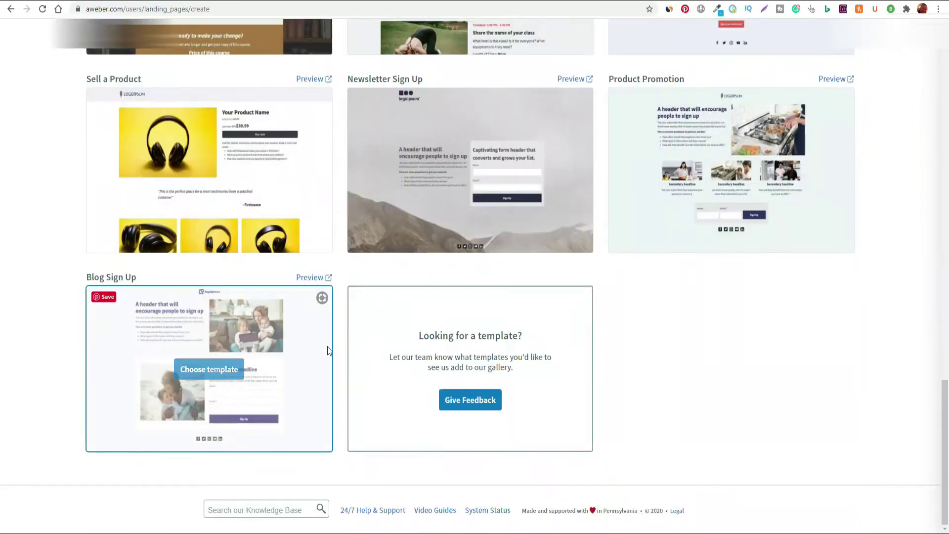
{"action": "scroll", "coordinate": [390, 297], "scroll_direction": "up", "scroll_amount": 2}
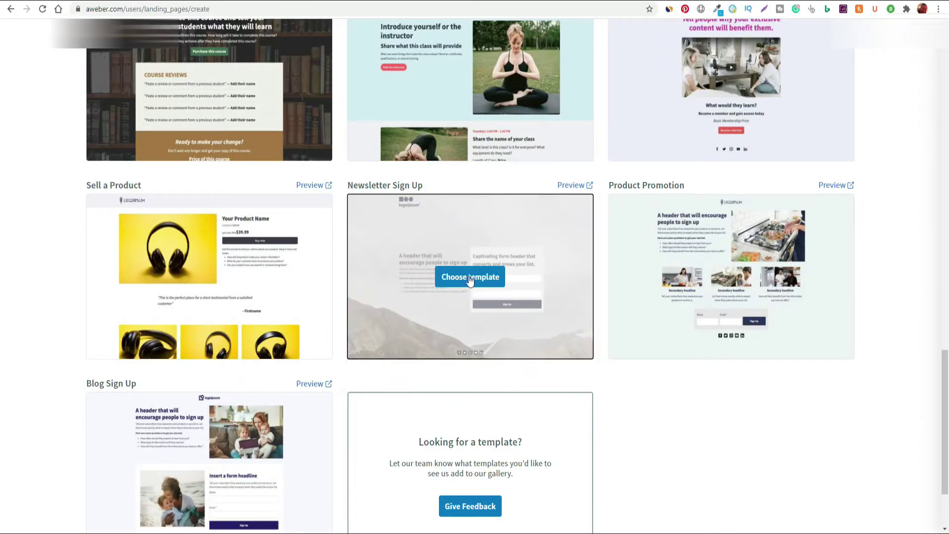
{"action": "left_click", "coordinate": [470, 279]}
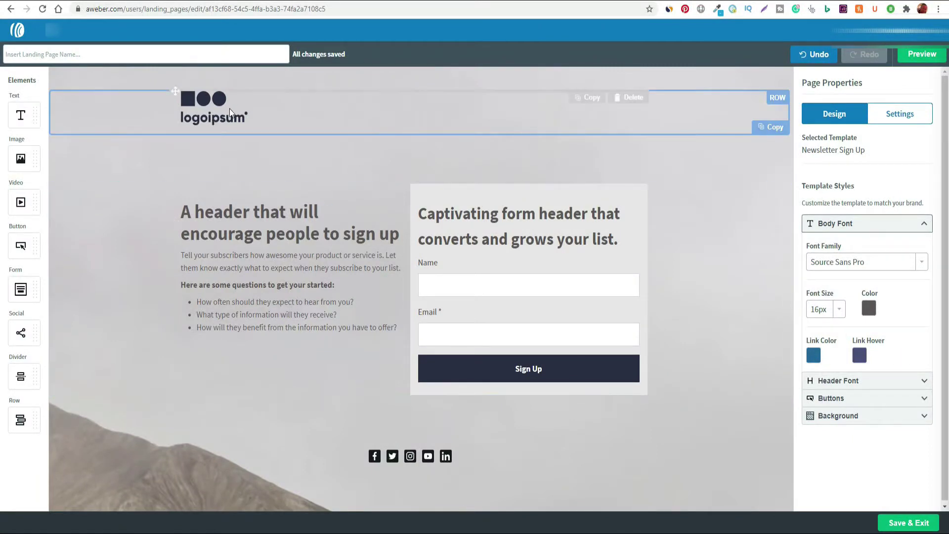
Examine the logo row's settings and the text formatting options of the form header and the bulleted text block, leaving them deselected.
{"action": "left_click", "coordinate": [402, 126]}
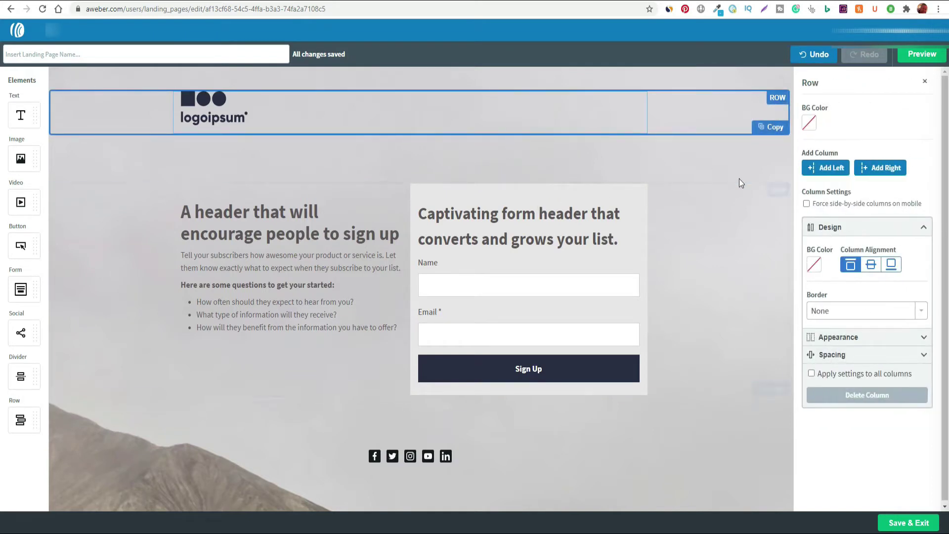
{"action": "left_click", "coordinate": [575, 217]}
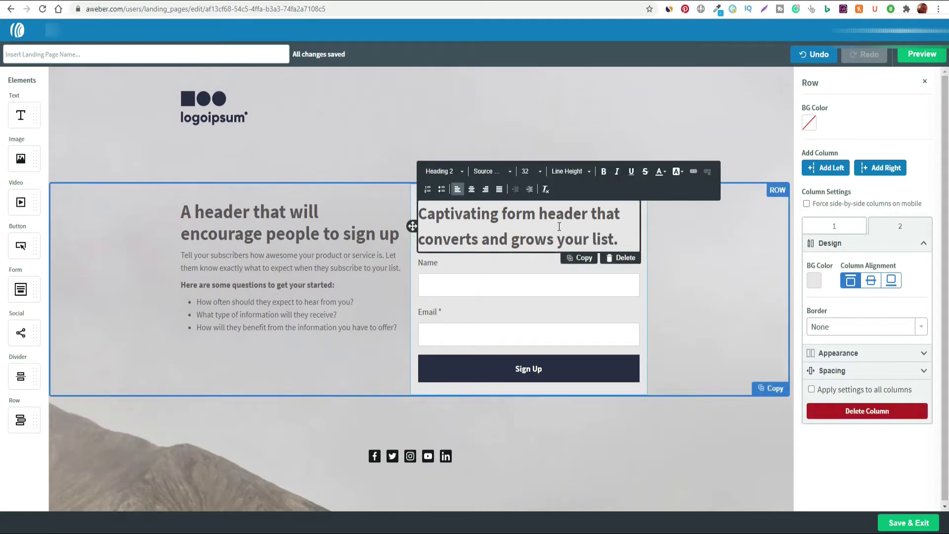
{"action": "left_click_drag", "start_coordinate": [547, 213], "coordinate": [587, 214]}
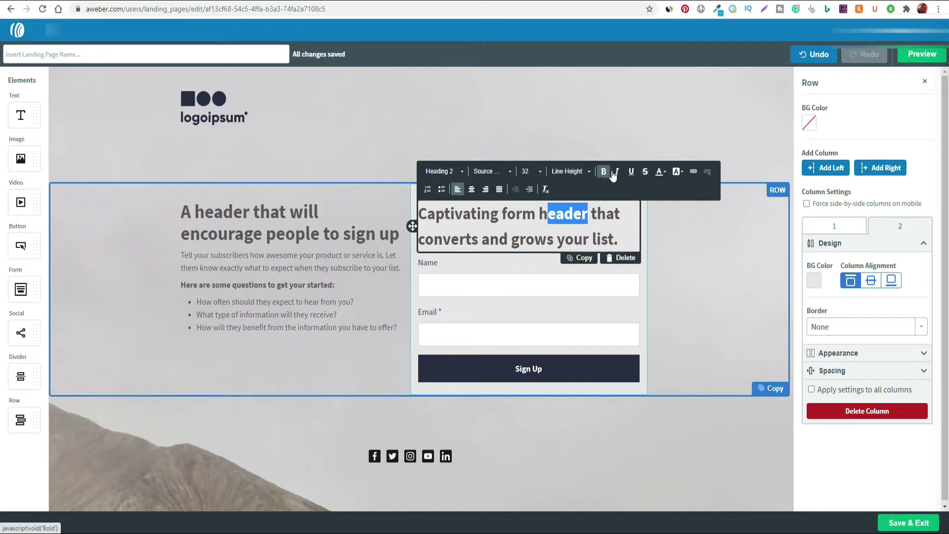
{"action": "left_click", "coordinate": [726, 257]}
{"action": "left_click", "coordinate": [724, 255]}
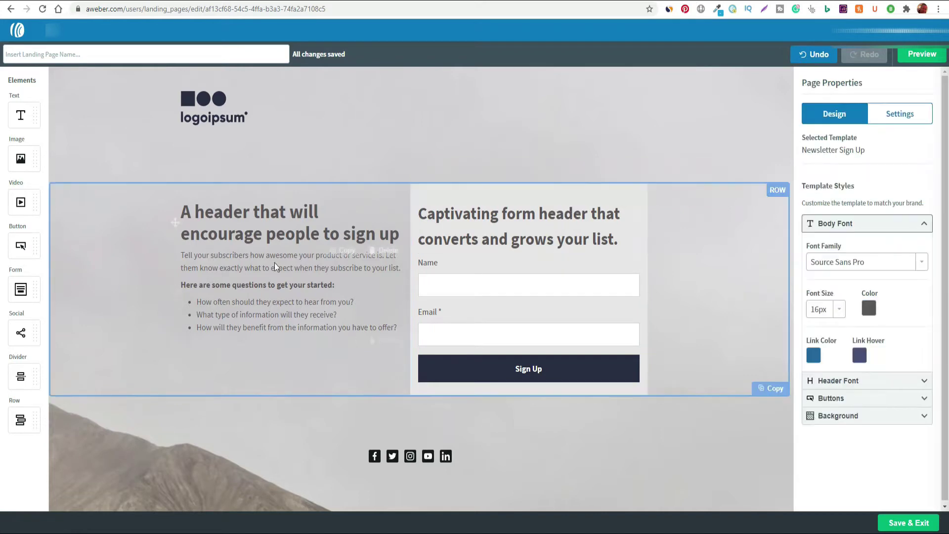
{"action": "left_click", "coordinate": [241, 317]}
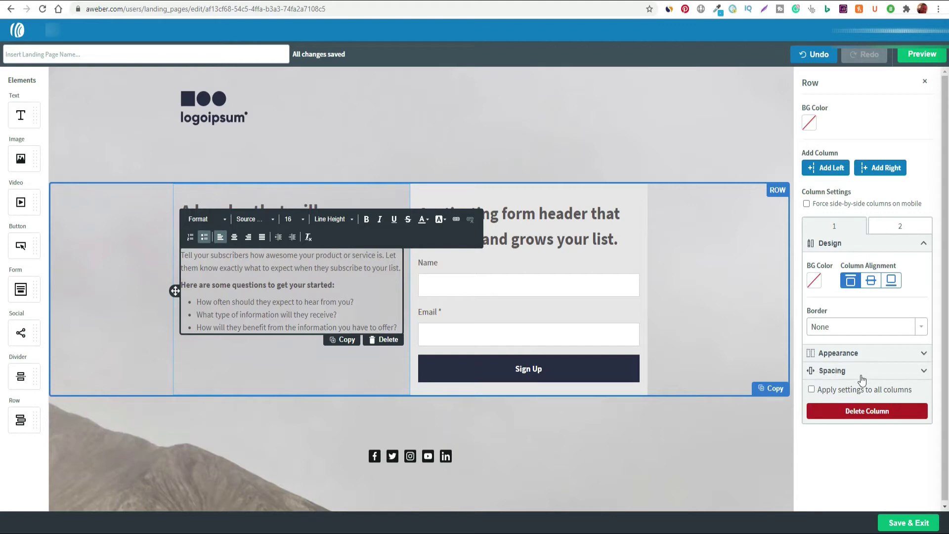
{"action": "left_click", "coordinate": [530, 162]}
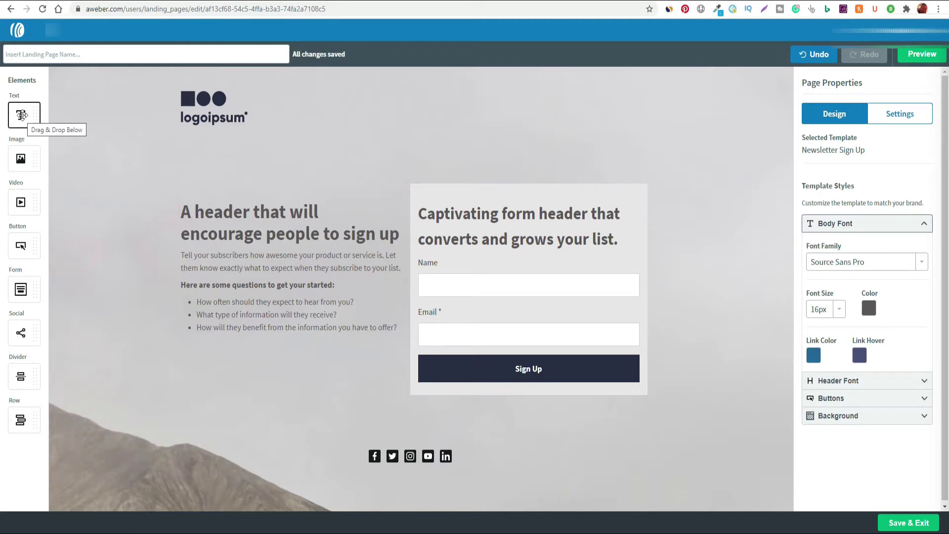
Insert an image element below the bulleted text block and delete it again.
{"action": "left_click_drag", "start_coordinate": [20, 158], "coordinate": [261, 338]}
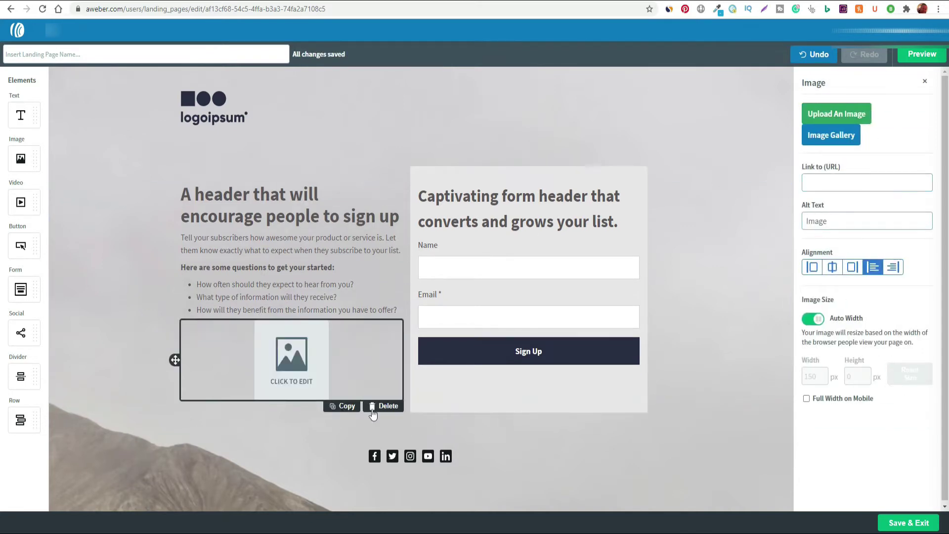
{"action": "left_click", "coordinate": [388, 402]}
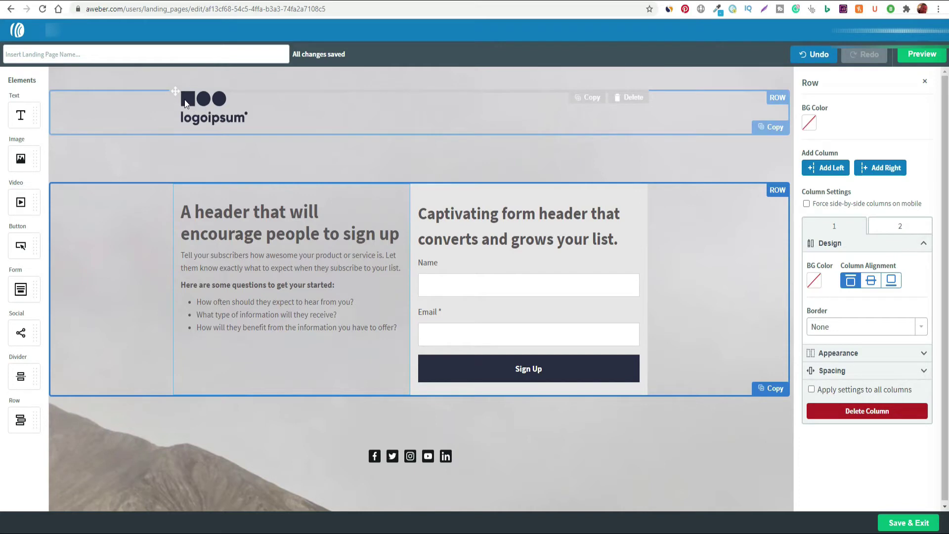
Replace the placeholder logo with the Hidden Online Living logo from the account's own uploaded images.
{"action": "left_click", "coordinate": [398, 107]}
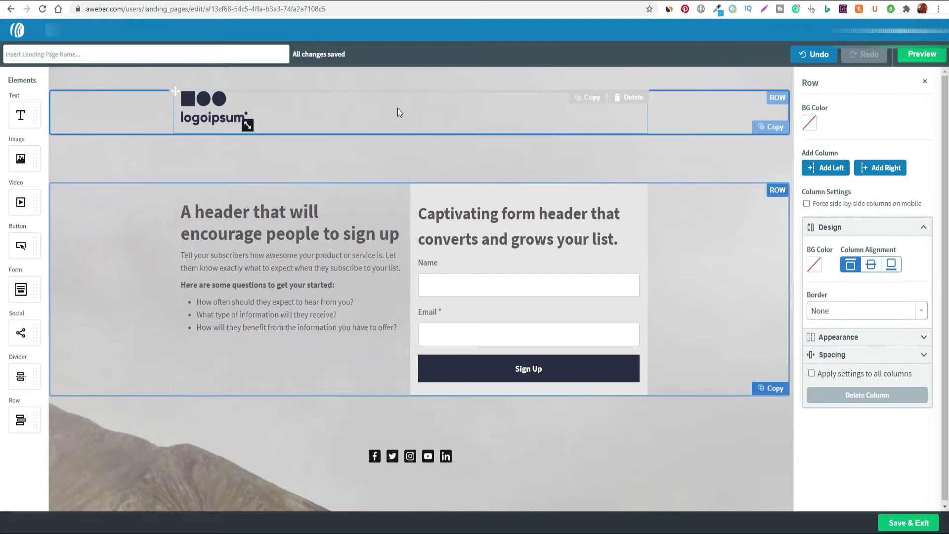
{"action": "left_click", "coordinate": [218, 114]}
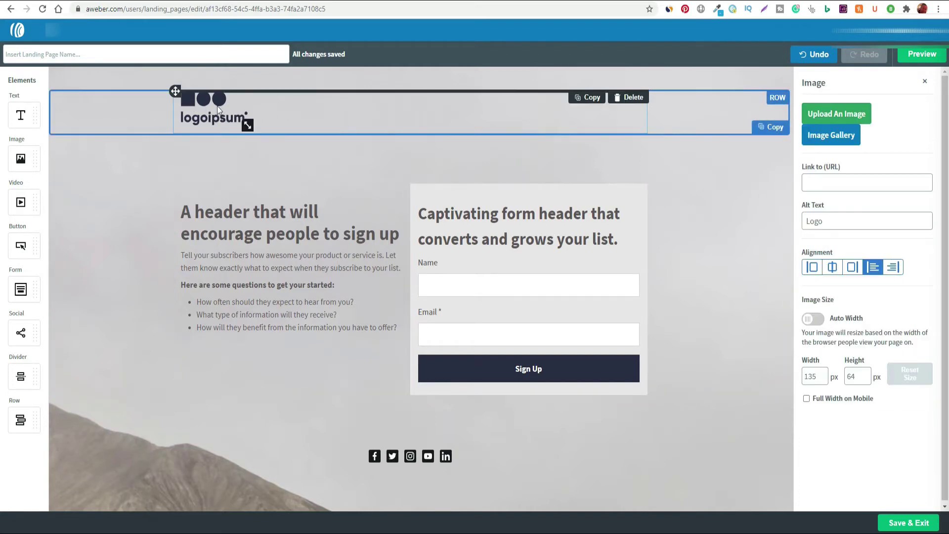
{"action": "left_click", "coordinate": [831, 136]}
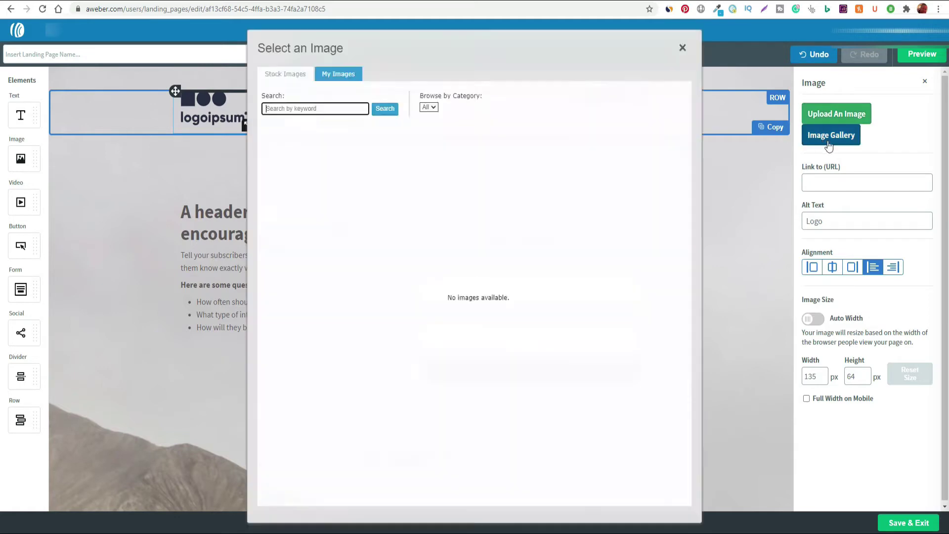
{"action": "left_click", "coordinate": [330, 78]}
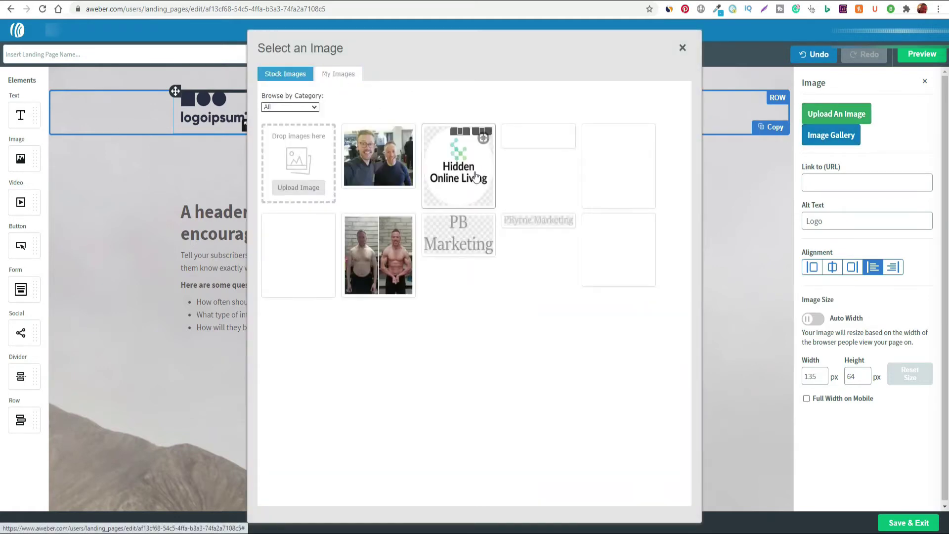
{"action": "left_click", "coordinate": [486, 178]}
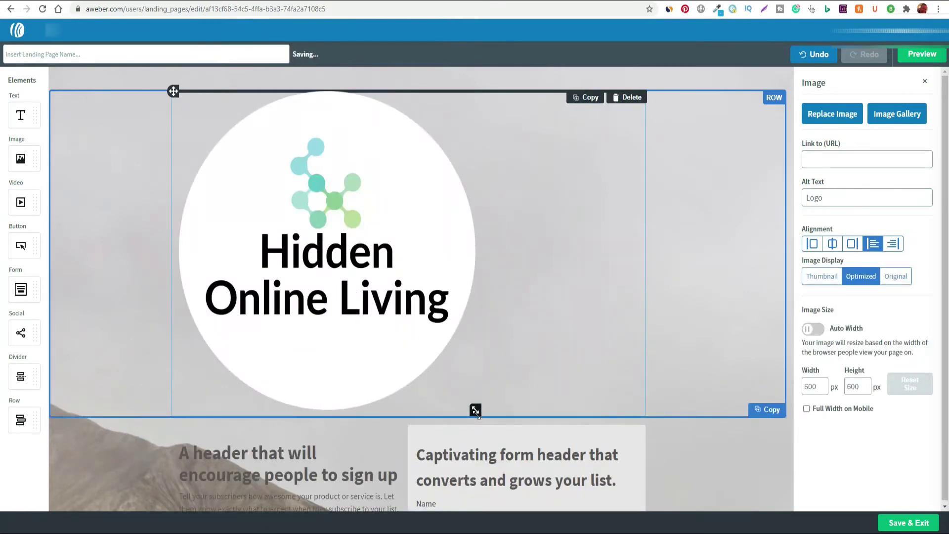
Shrink the Hidden Online Living logo to about 157 by 157 px and align it to the center of its row.
{"action": "left_click_drag", "start_coordinate": [474, 409], "coordinate": [275, 147]}
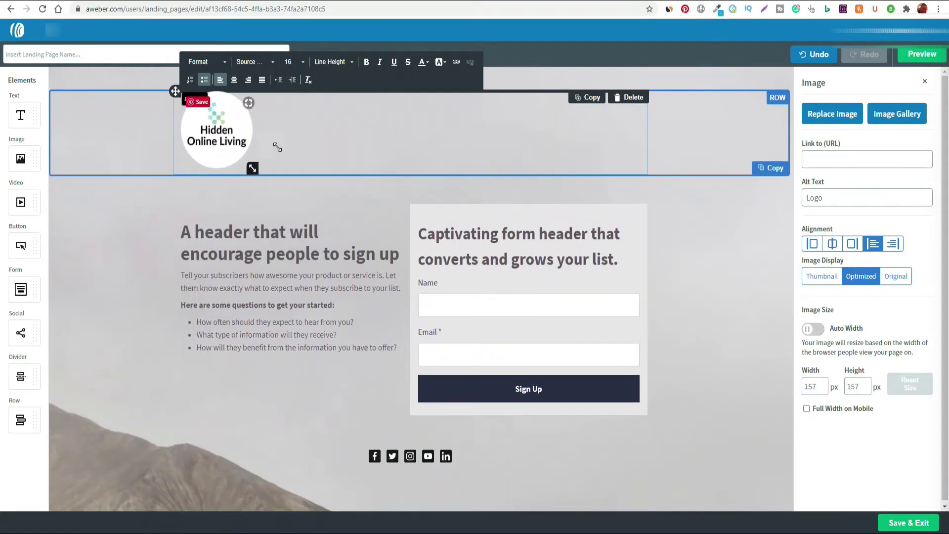
{"action": "left_click", "coordinate": [235, 81]}
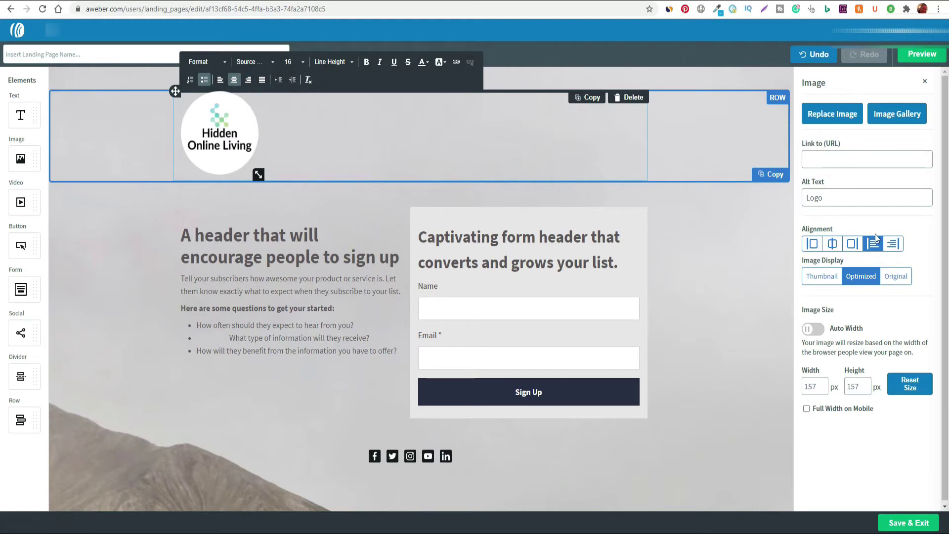
{"action": "left_click", "coordinate": [832, 243]}
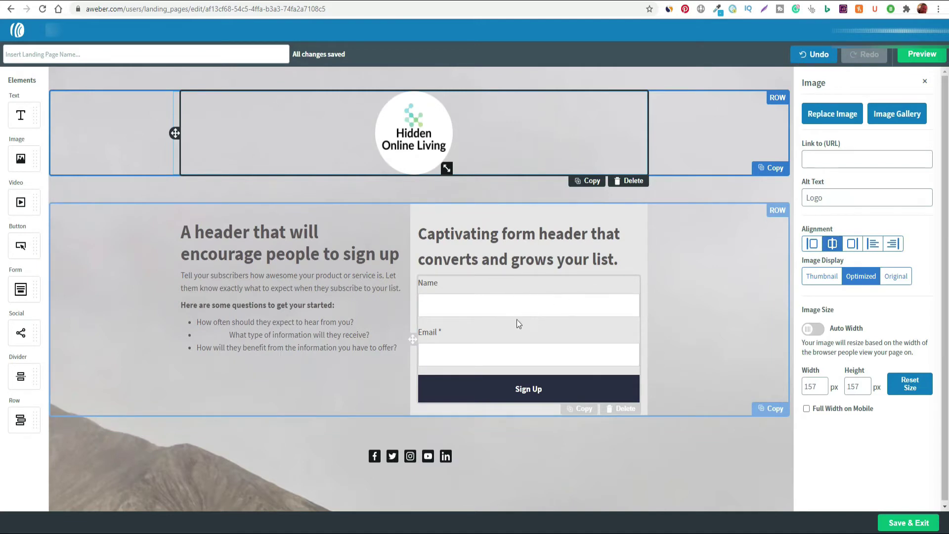
Show the privacy policy line on the sign-up form and hide it again.
{"action": "left_click", "coordinate": [512, 285]}
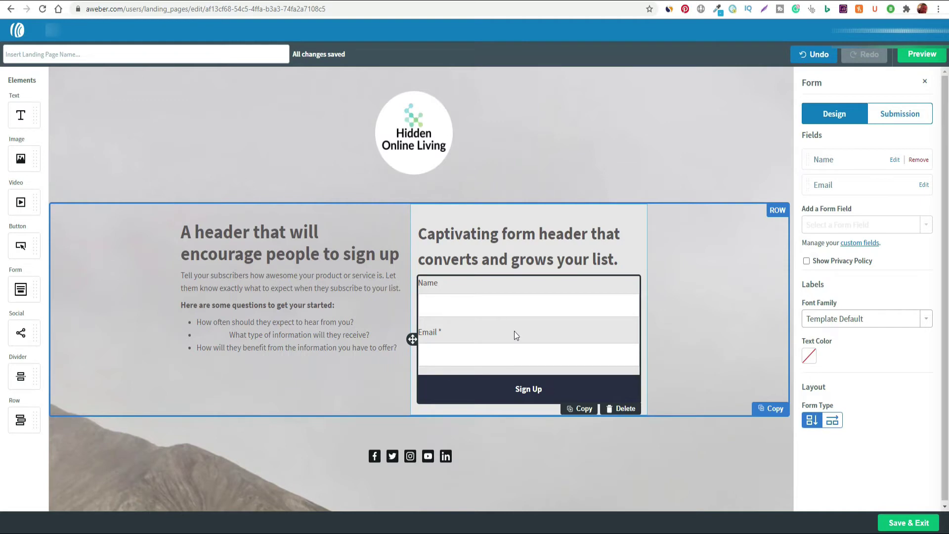
{"action": "left_click", "coordinate": [807, 262]}
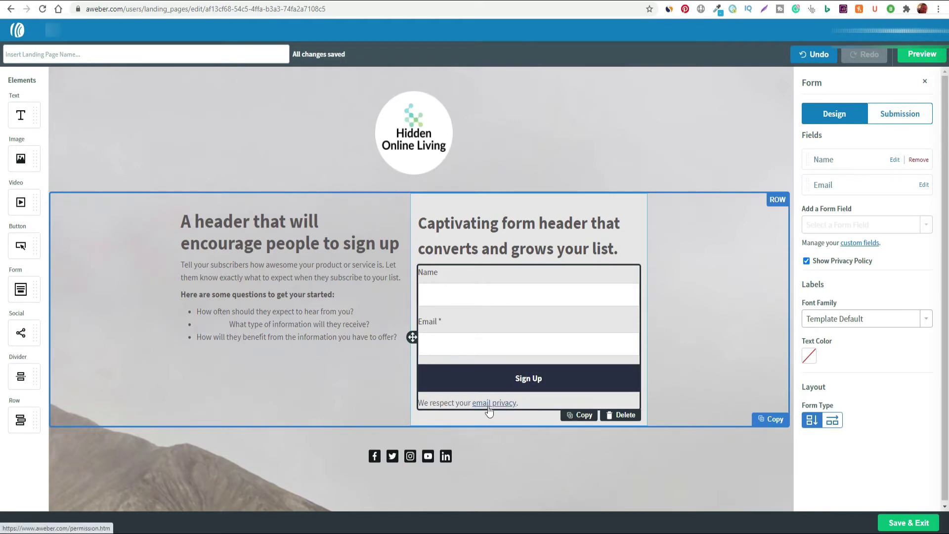
{"action": "left_click", "coordinate": [806, 262]}
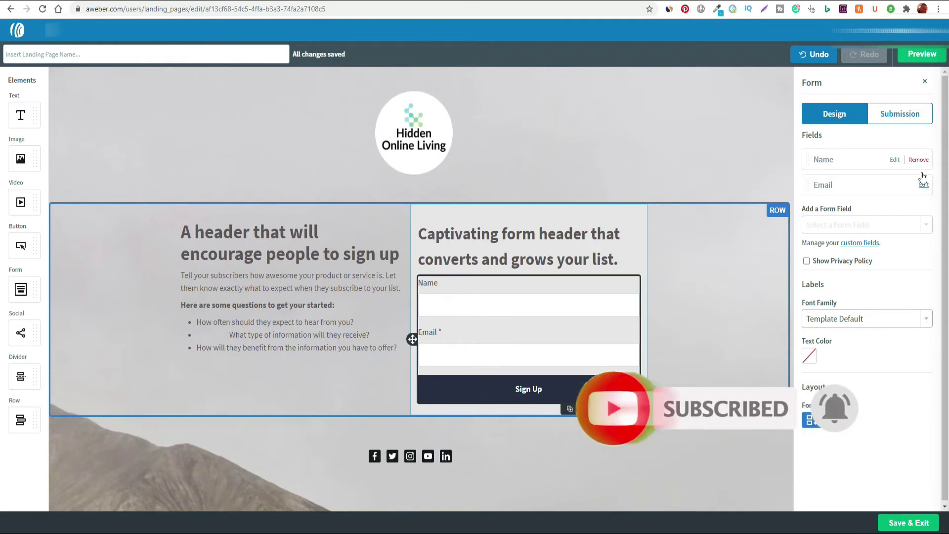
{"action": "left_click", "coordinate": [910, 118]}
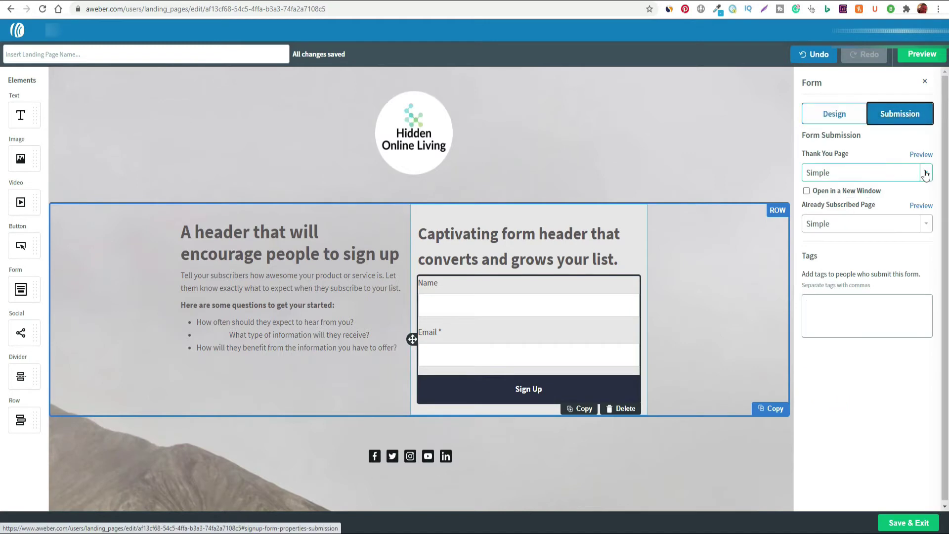
{"action": "left_click", "coordinate": [890, 171]}
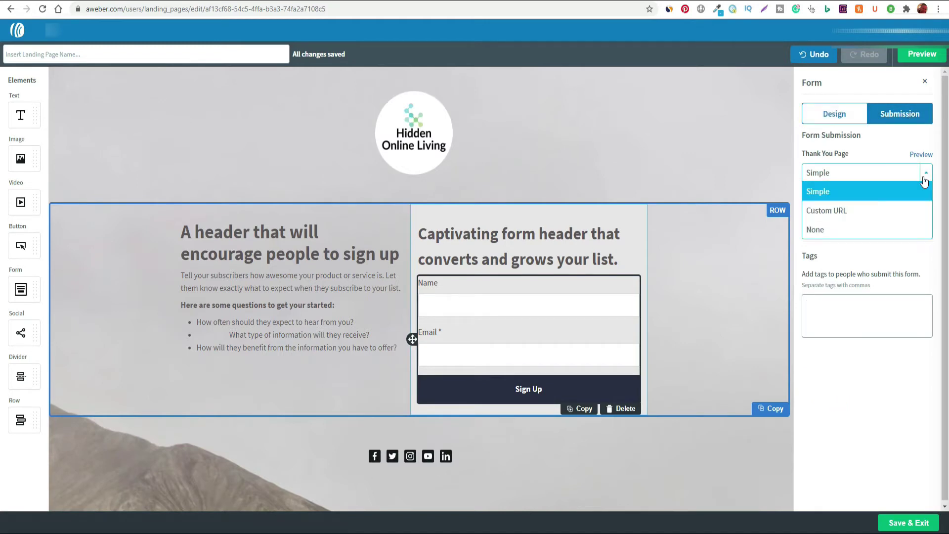
{"action": "left_click", "coordinate": [853, 212]}
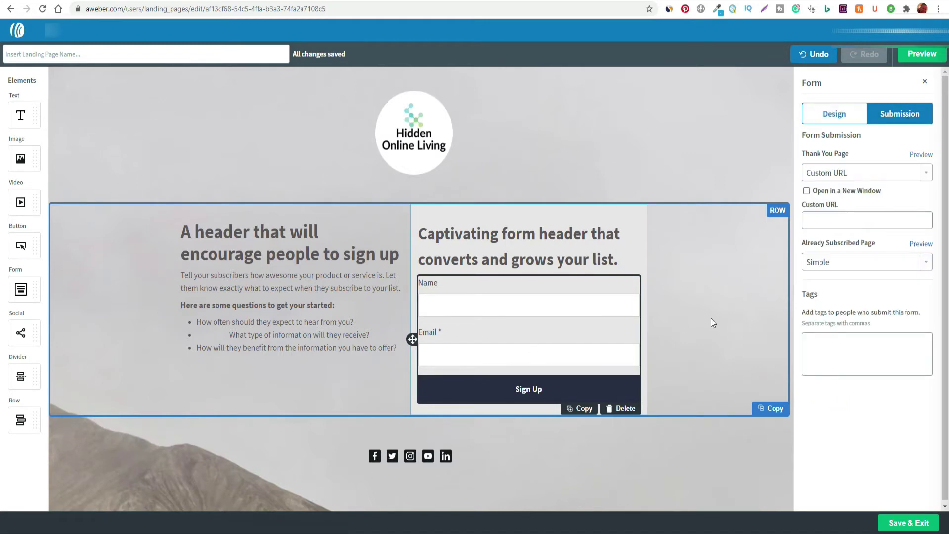
{"action": "left_click", "coordinate": [808, 192]}
{"action": "type", "text": "https://youtu.be/89VlYfYonJg"}
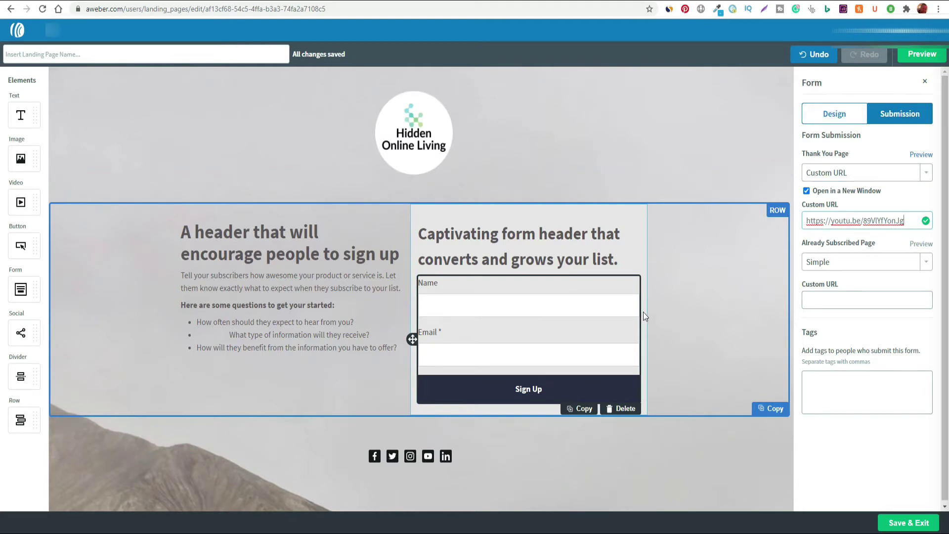
{"action": "left_click", "coordinate": [467, 462]}
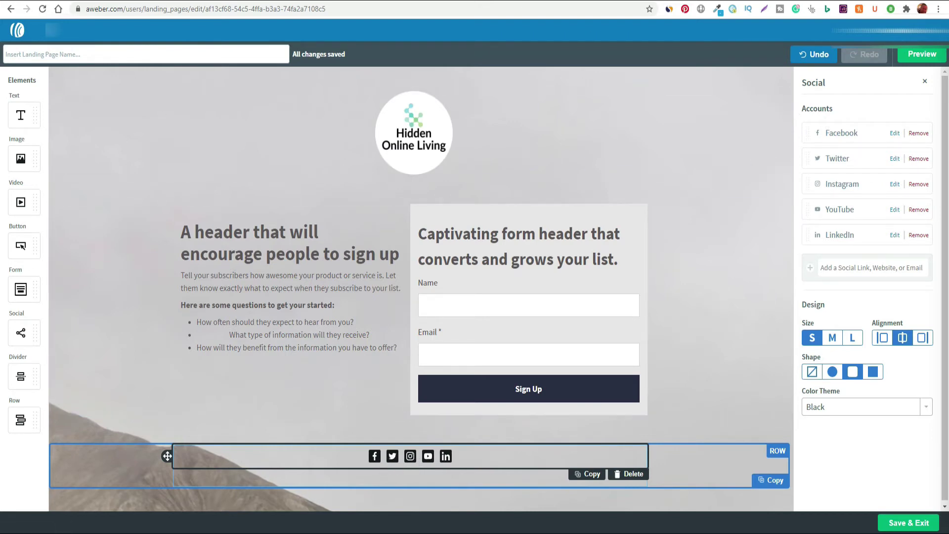
{"action": "left_click", "coordinate": [519, 1]}
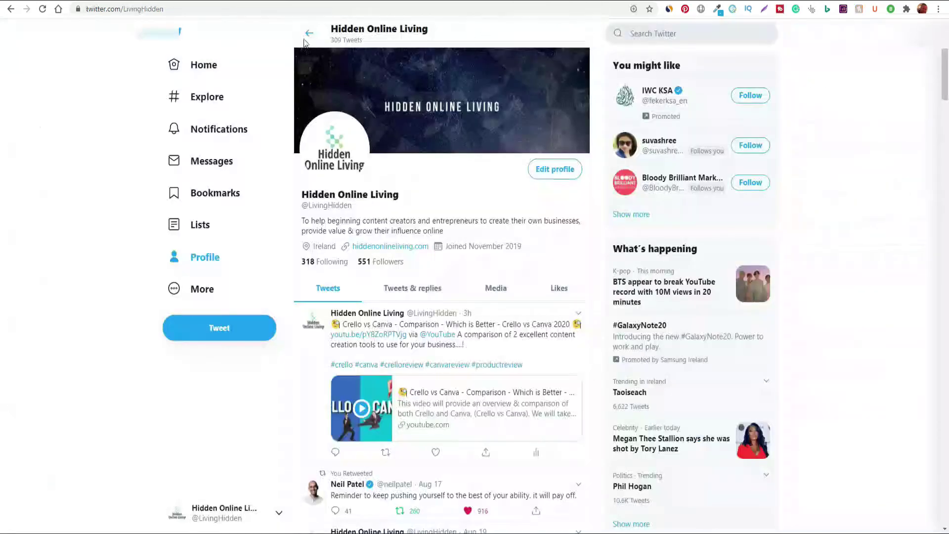
{"action": "left_click", "coordinate": [178, 9]}
{"action": "key", "text": "ctrl+c"}
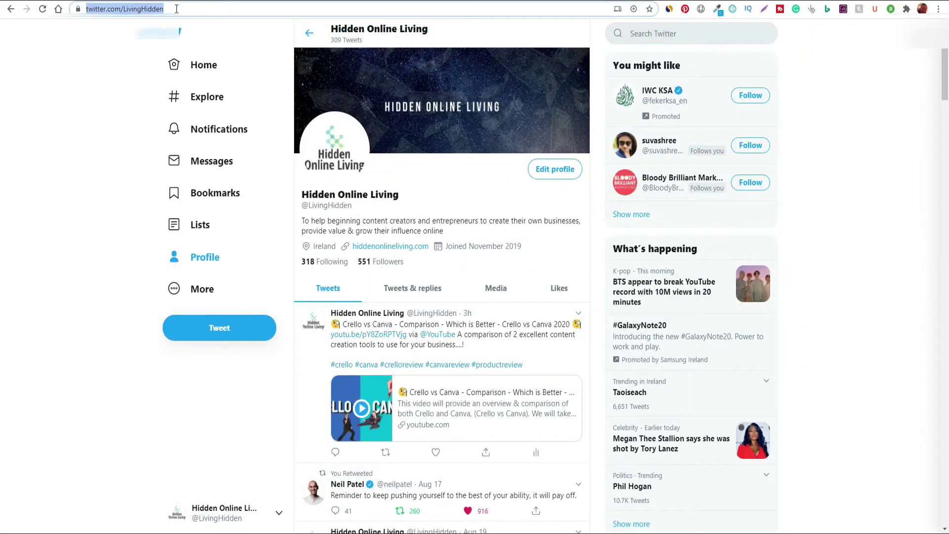
{"action": "key", "text": "ctrl+Tab"}
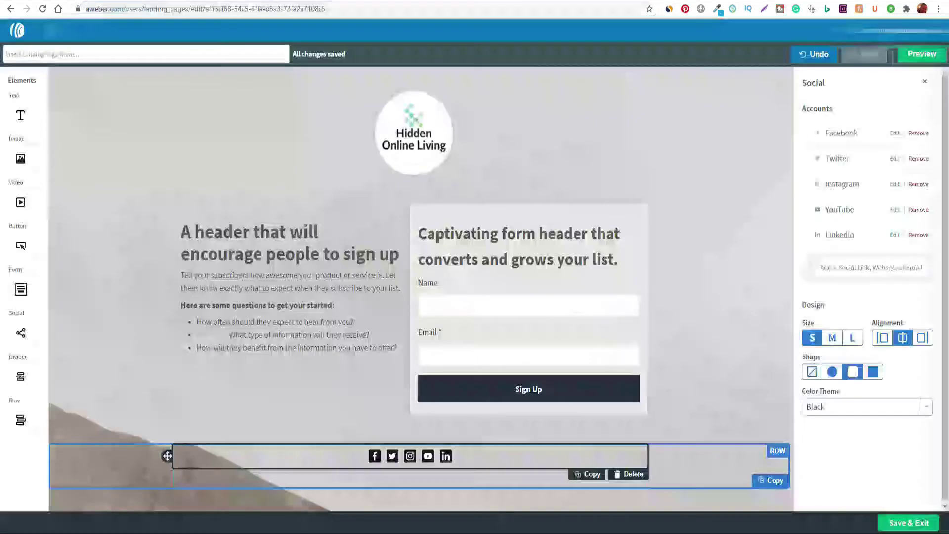
{"action": "left_click", "coordinate": [894, 159]}
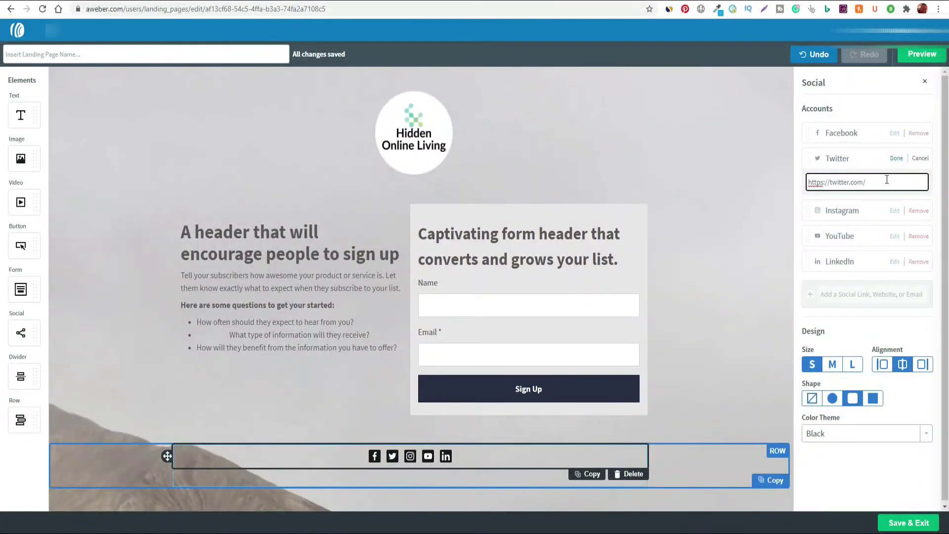
{"action": "left_click_drag", "start_coordinate": [885, 182], "coordinate": [790, 182]}
{"action": "key", "text": "ctrl+v"}
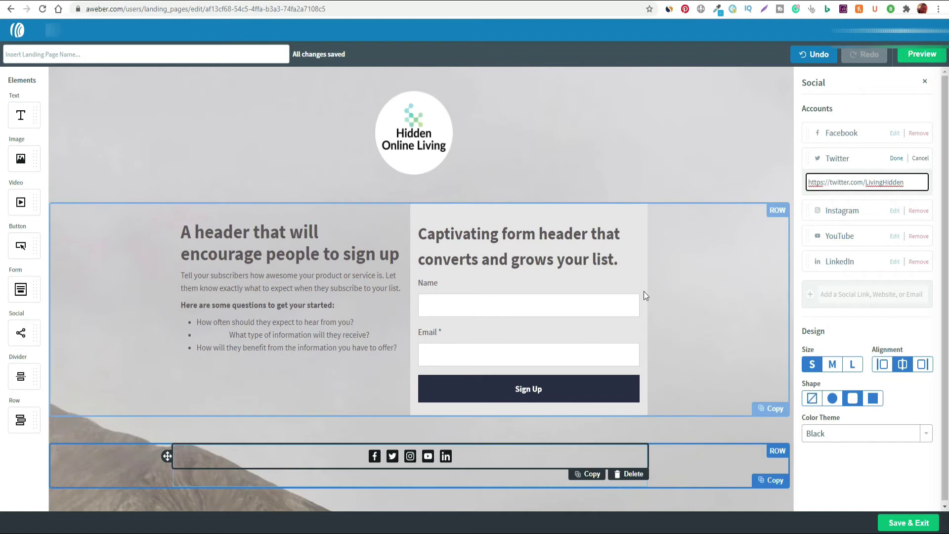
Preview the landing page, submit the sign-up form with a test name and email address, and view the thank you page it opens.
{"action": "left_click", "coordinate": [921, 54]}
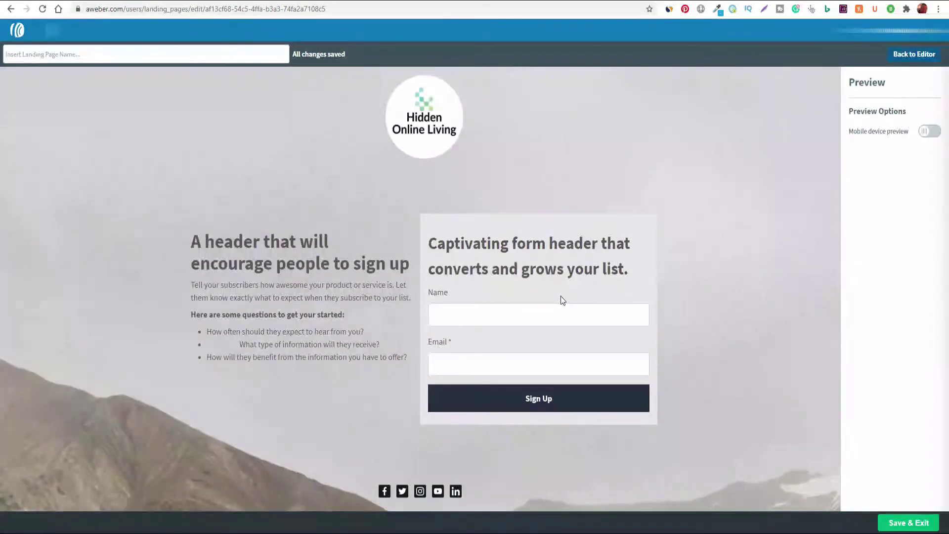
{"action": "left_click", "coordinate": [477, 314]}
{"action": "type", "text": "pe"}
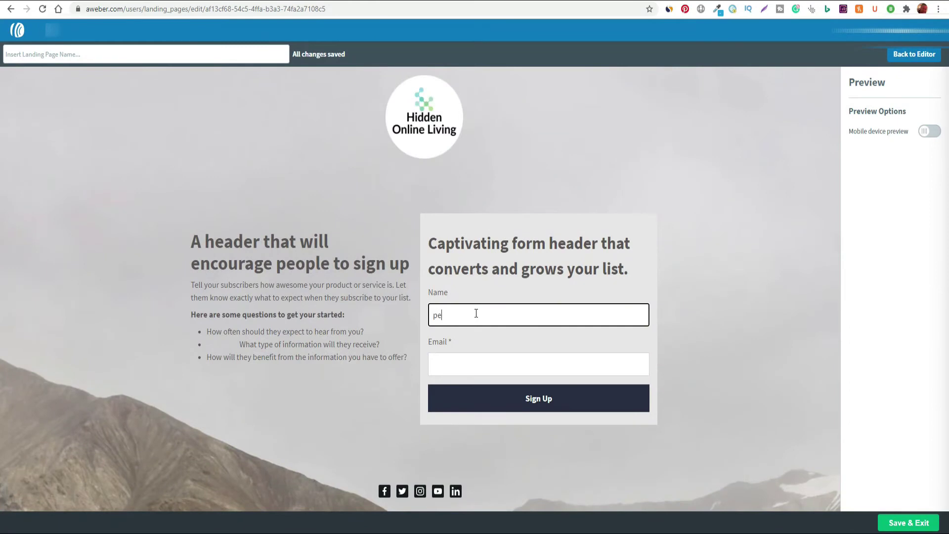
{"action": "type", "text": "ter"}
{"action": "left_click", "coordinate": [493, 364]}
{"action": "left_click", "coordinate": [467, 389]}
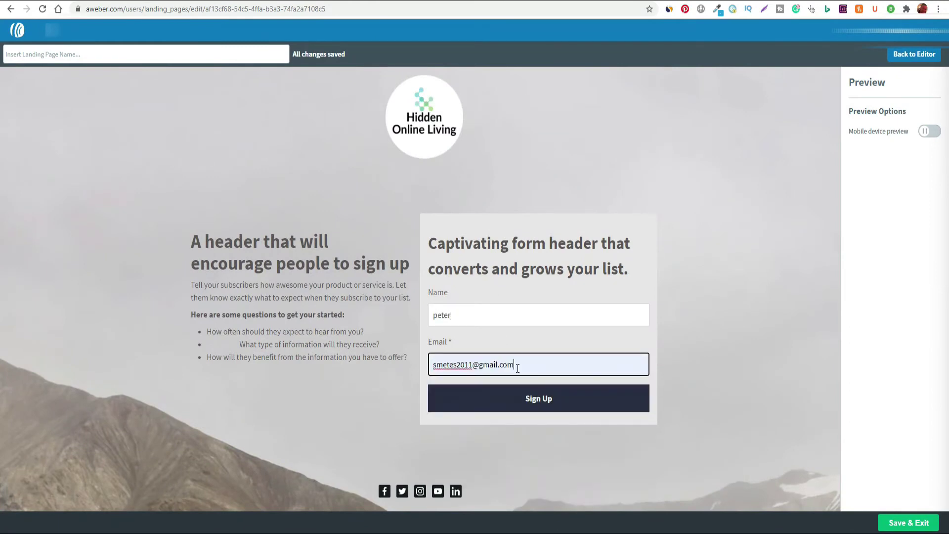
{"action": "left_click", "coordinate": [539, 404]}
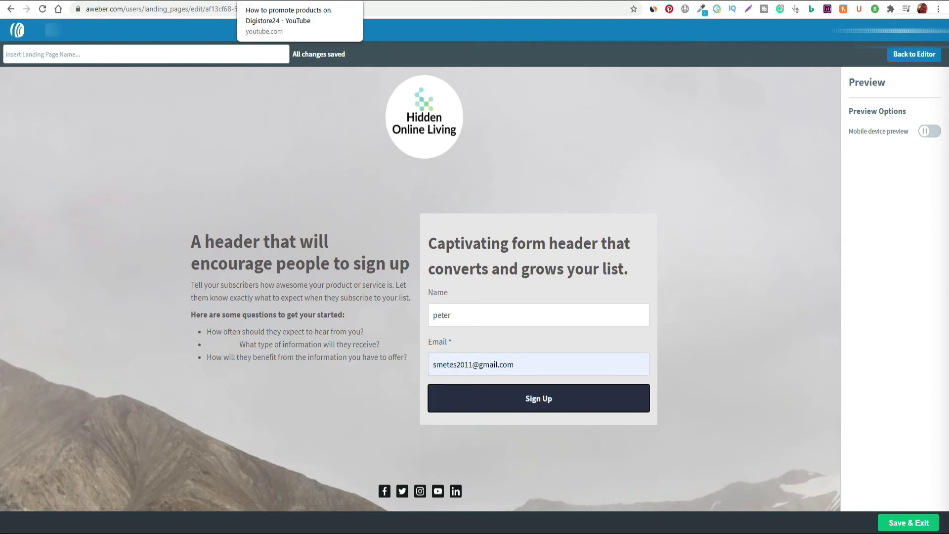
{"action": "left_click", "coordinate": [277, 1]}
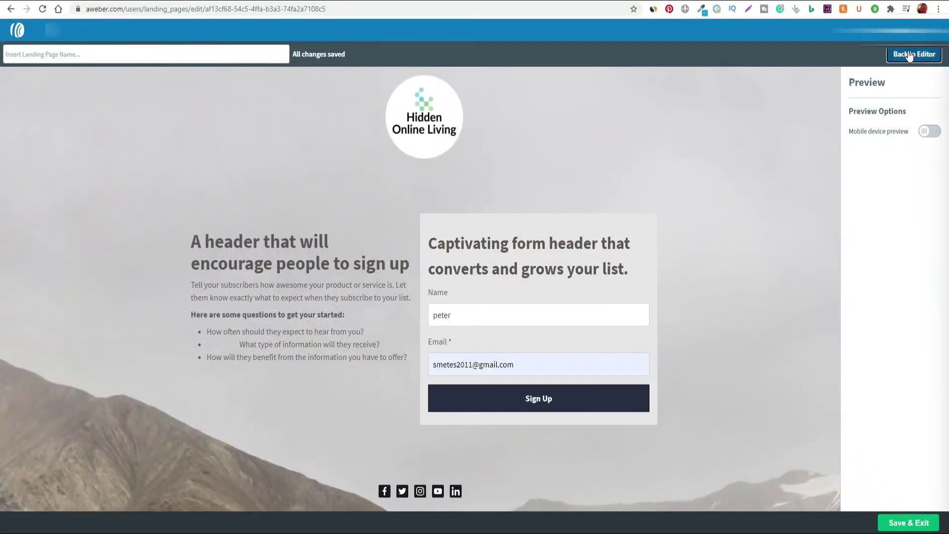
Return to the editor, preview the landing page again, and test the Twitter icon's link.
{"action": "left_click", "coordinate": [909, 54]}
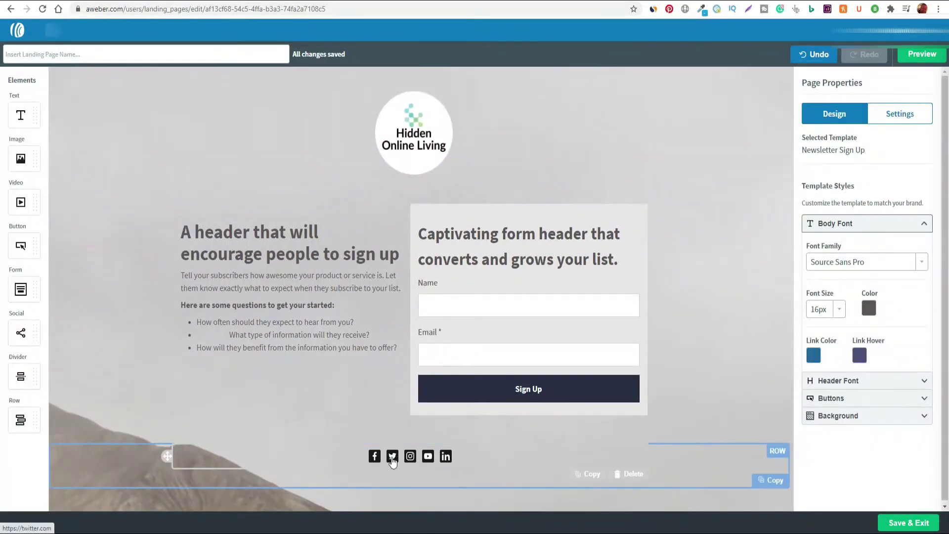
{"action": "left_click", "coordinate": [922, 54]}
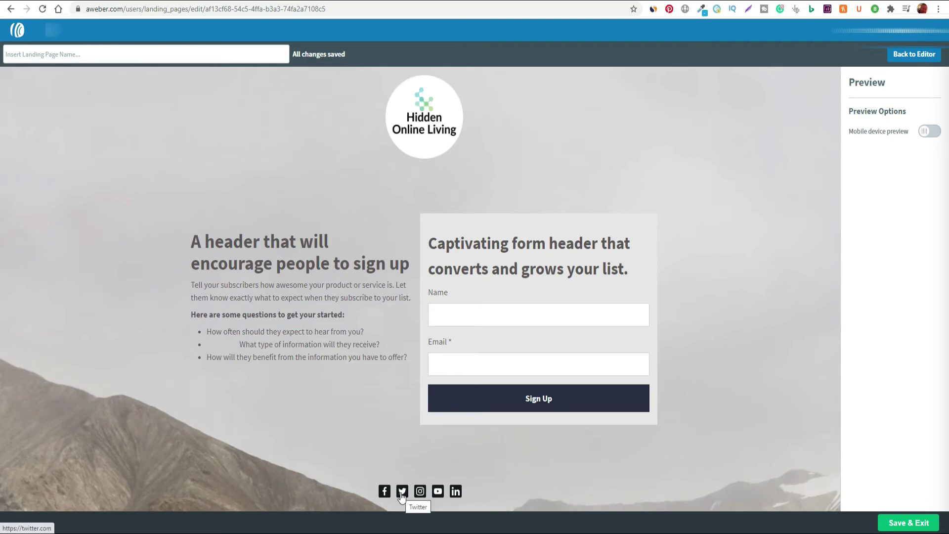
{"action": "left_click", "coordinate": [402, 492]}
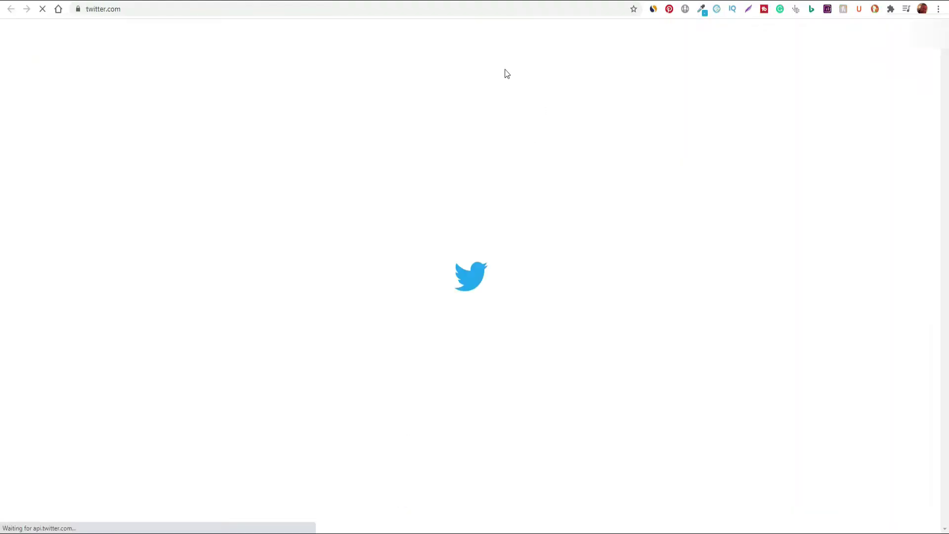